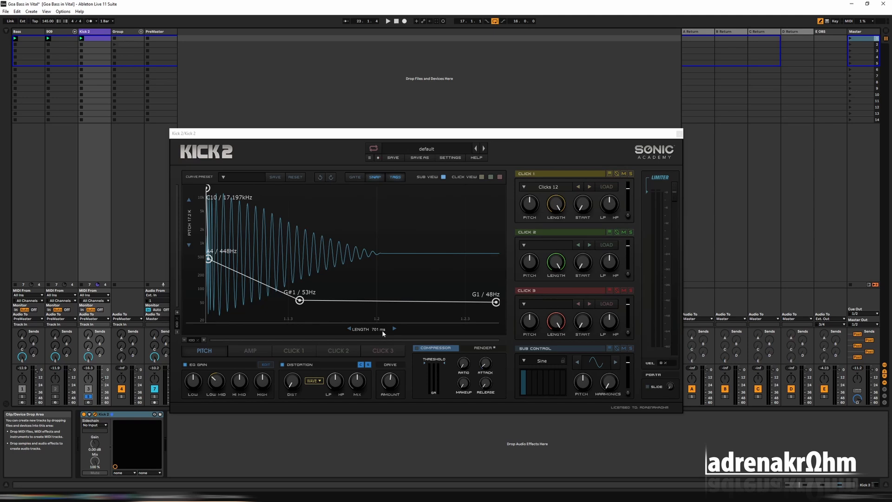
Shorten the kick length to 230 ms and set the Click 1 sample to No Click.
{"action": "left_click_drag", "start_coordinate": [383, 330], "coordinate": [383, 389]}
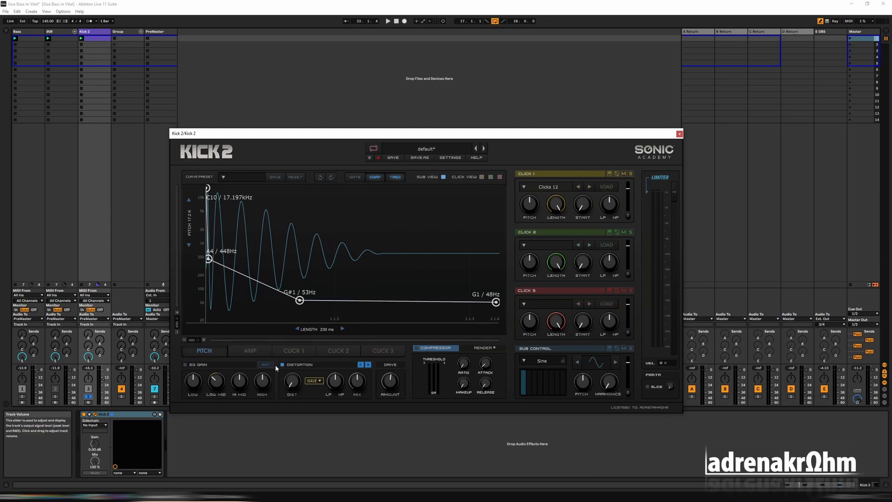
{"action": "left_click", "coordinate": [541, 189]}
{"action": "left_click", "coordinate": [530, 198]}
Delete the two middle points of the pitch envelope, leaving a straight line from start to end.
{"action": "double_click", "coordinate": [209, 259]}
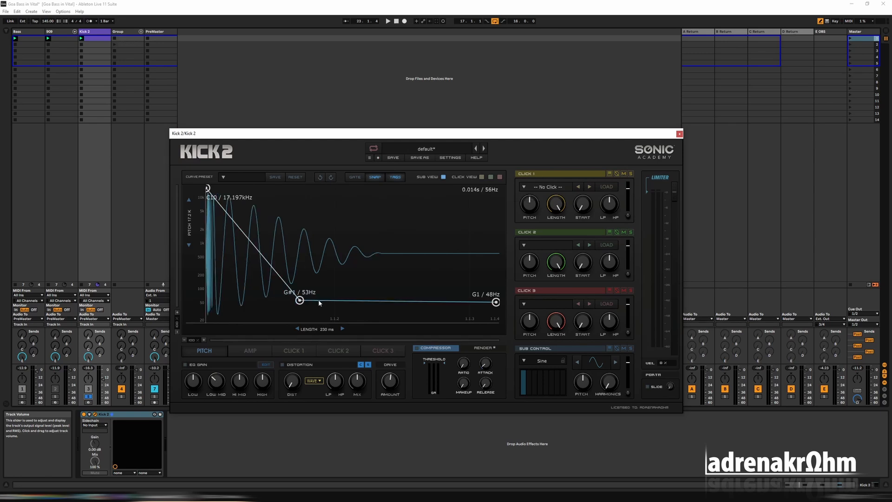
{"action": "double_click", "coordinate": [299, 300]}
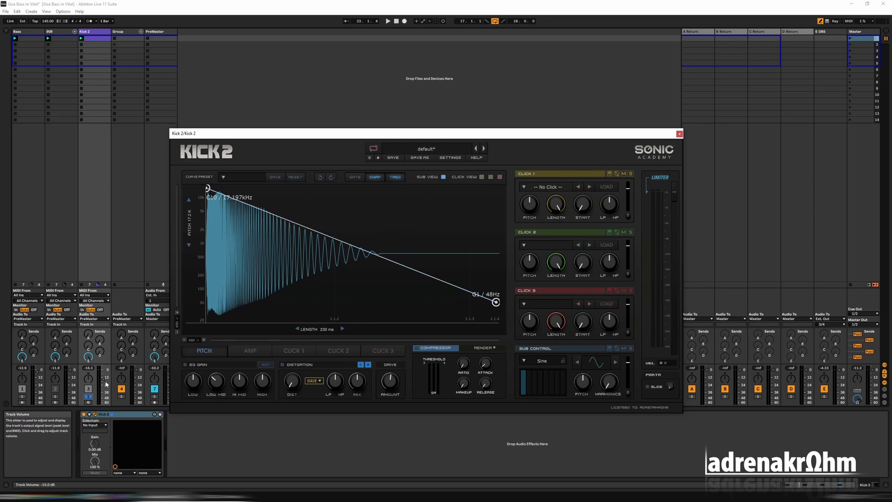
{"action": "left_click", "coordinate": [355, 107]}
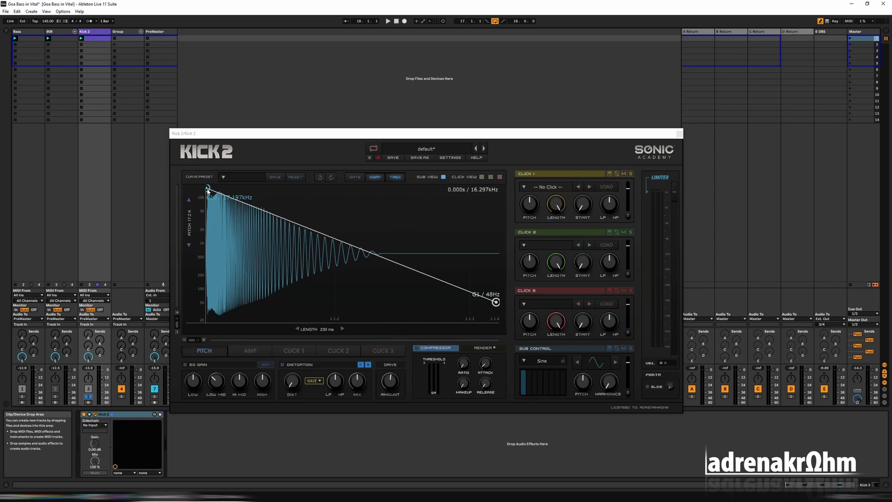
Lower the pitch envelope's start point to about 5.920 kHz while playing the kick back.
{"action": "key", "text": "space"}
{"action": "left_click_drag", "start_coordinate": [208, 190], "coordinate": [204, 212]}
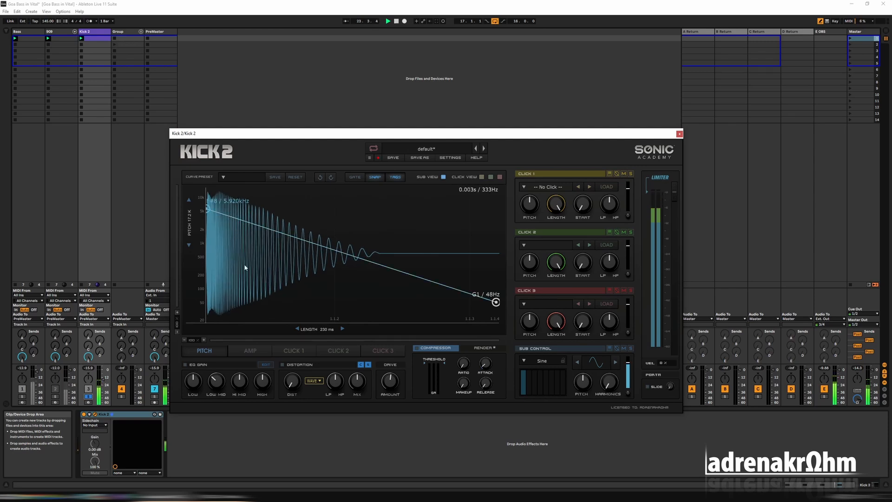
{"action": "key", "text": "space"}
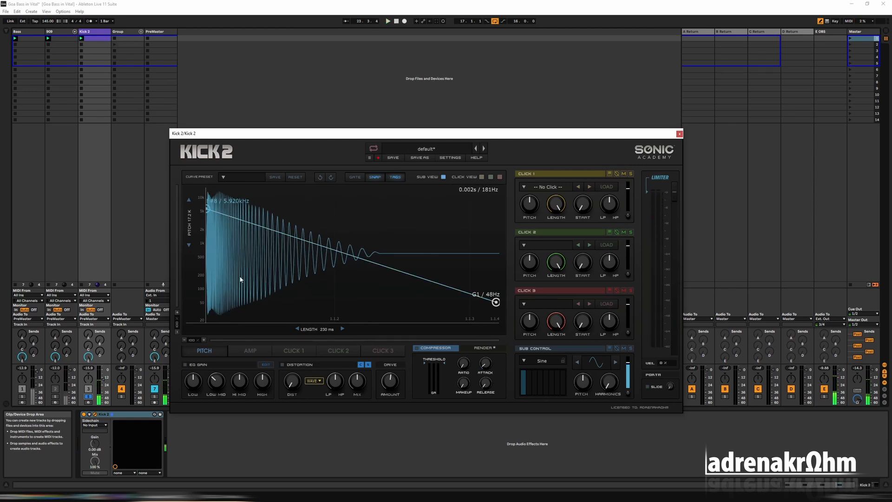
Unsolo the Kick 2 track to hear it together with the bass, and solo it again.
{"action": "left_click", "coordinate": [89, 397]}
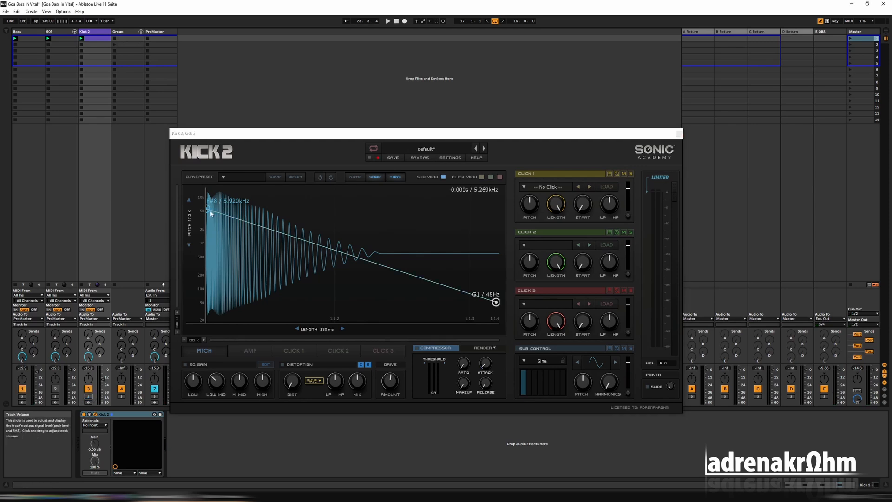
{"action": "key", "text": "space"}
{"action": "left_click", "coordinate": [88, 396]}
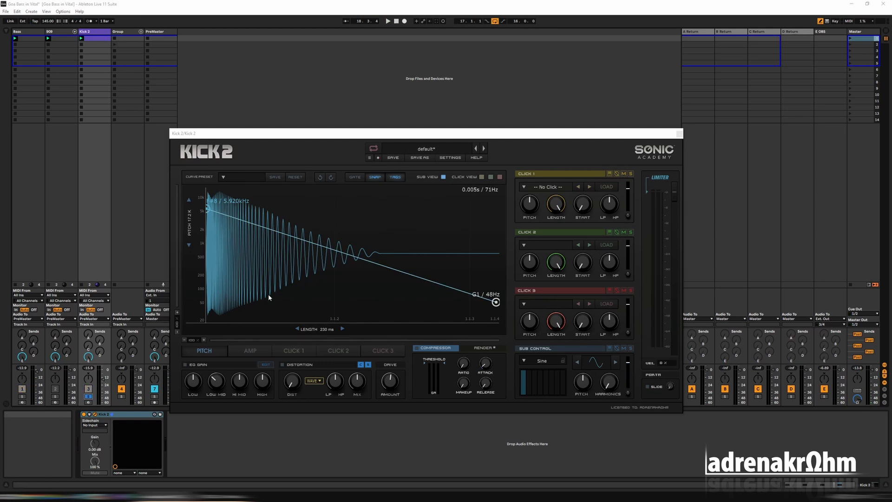
Raise the amp envelope's start point to 1.00 and delete the three points that follow it.
{"action": "left_click", "coordinate": [253, 350]}
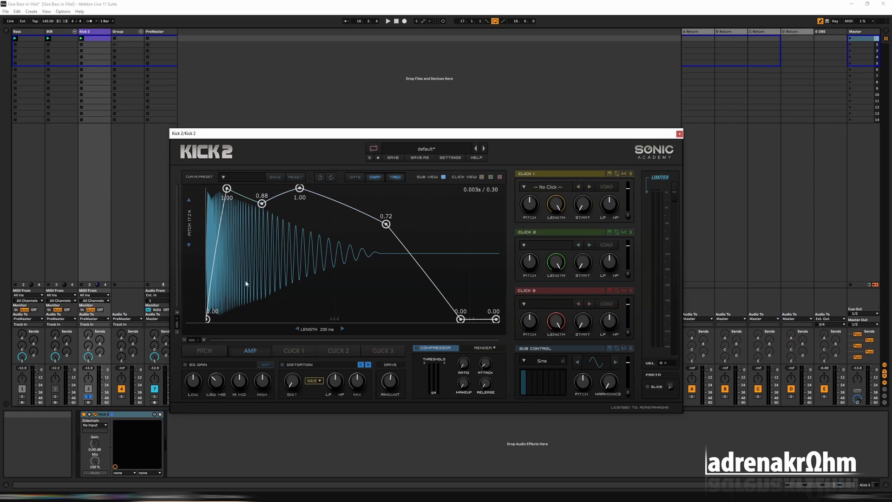
{"action": "left_click_drag", "start_coordinate": [210, 319], "coordinate": [210, 187]}
{"action": "double_click", "coordinate": [227, 190]}
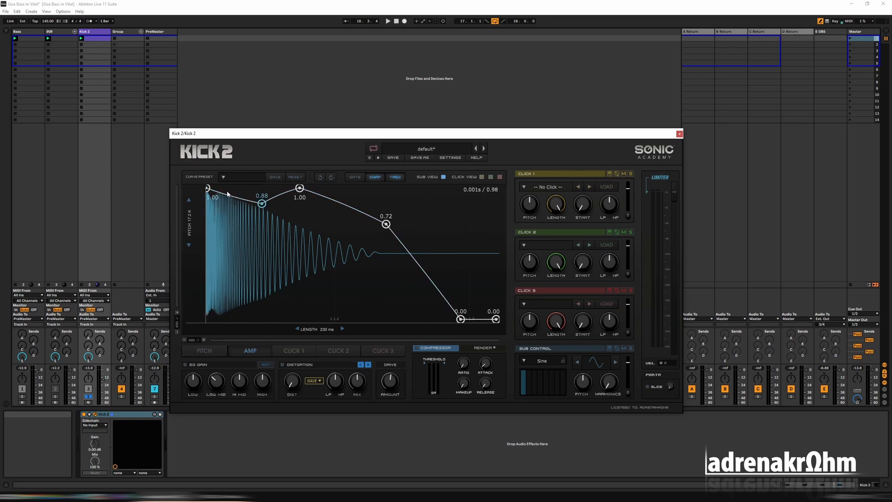
{"action": "double_click", "coordinate": [262, 203]}
{"action": "double_click", "coordinate": [300, 189]}
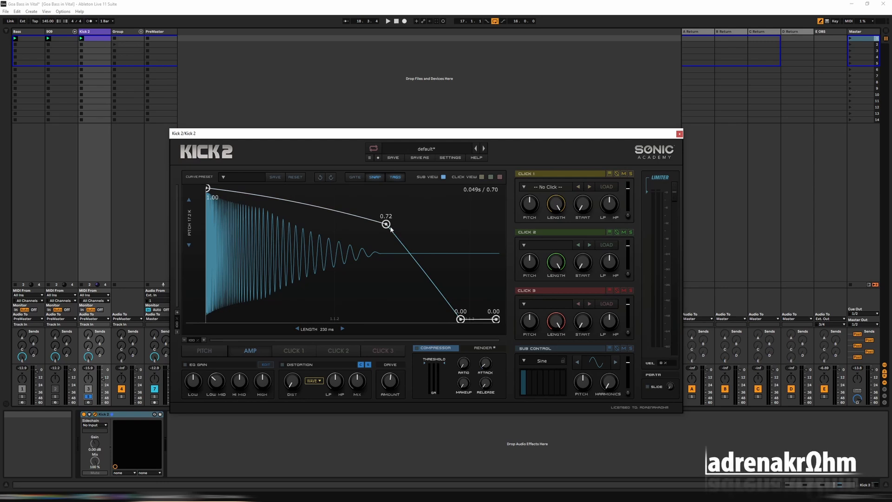
Hold the amp envelope at 1.00 until shortly before the end and move its drop to 0.00 next to the end point.
{"action": "double_click", "coordinate": [390, 227]}
{"action": "left_click_drag", "start_coordinate": [387, 225], "coordinate": [466, 187]}
{"action": "double_click", "coordinate": [486, 276]}
{"action": "left_click_drag", "start_coordinate": [487, 277], "coordinate": [492, 335]}
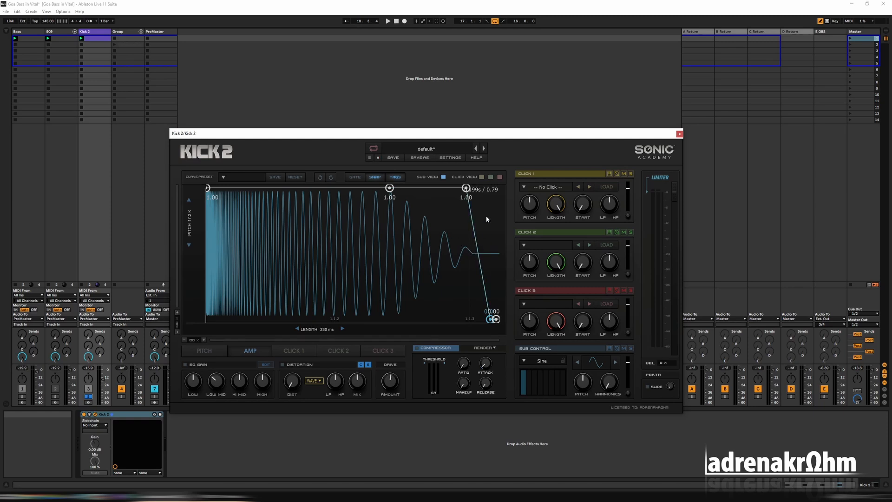
Play the kick back and compare its pitch and amp envelopes.
{"action": "left_click", "coordinate": [206, 351]}
{"action": "key", "text": "space"}
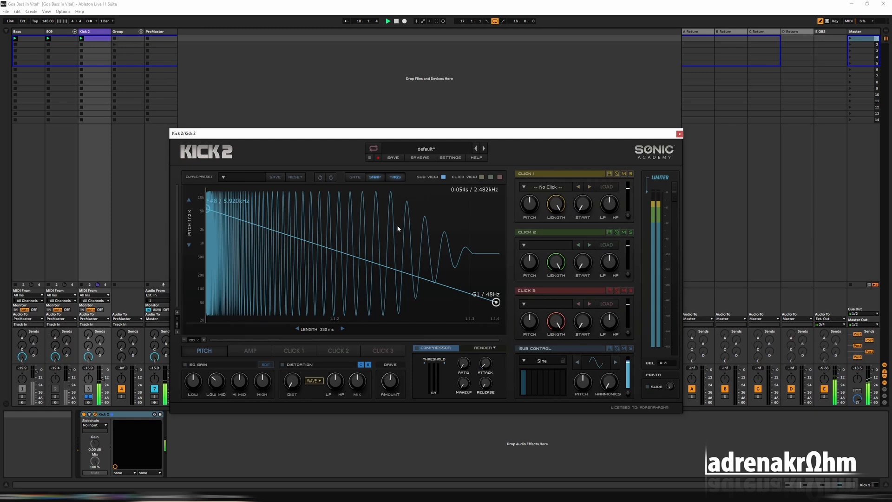
{"action": "left_click", "coordinate": [251, 352]}
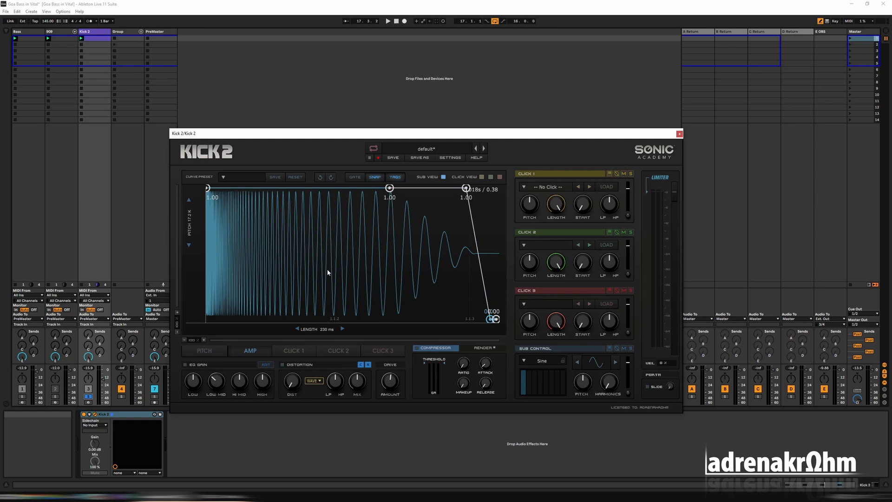
Add a point just after the start of the pitch envelope and tune it by ear to about 2.794 kHz.
{"action": "left_click", "coordinate": [204, 351]}
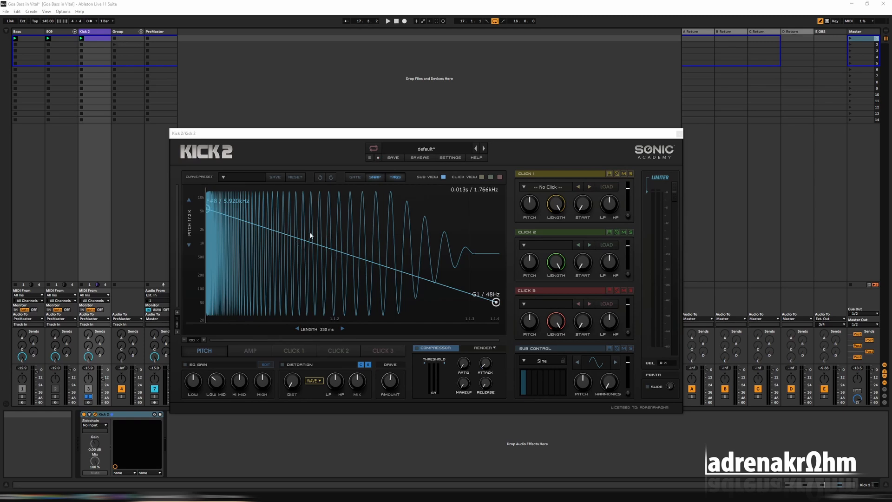
{"action": "double_click", "coordinate": [226, 216]}
{"action": "left_click_drag", "start_coordinate": [227, 217], "coordinate": [218, 222]}
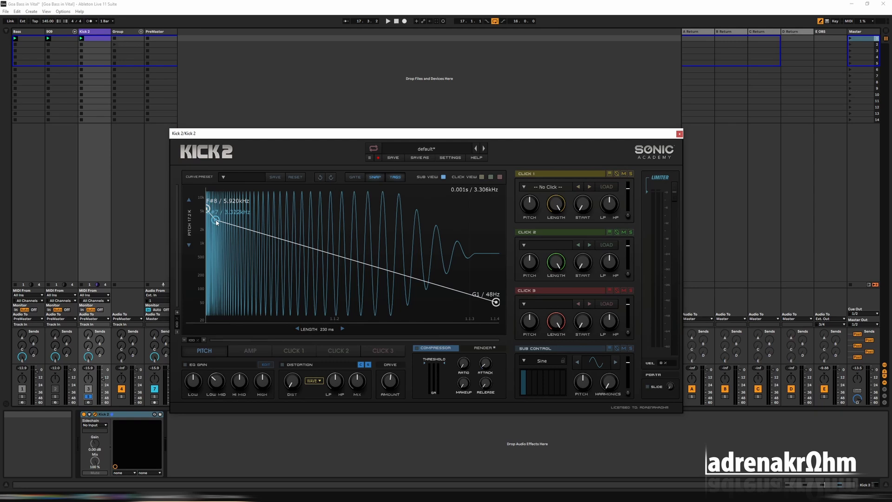
{"action": "key", "text": "space"}
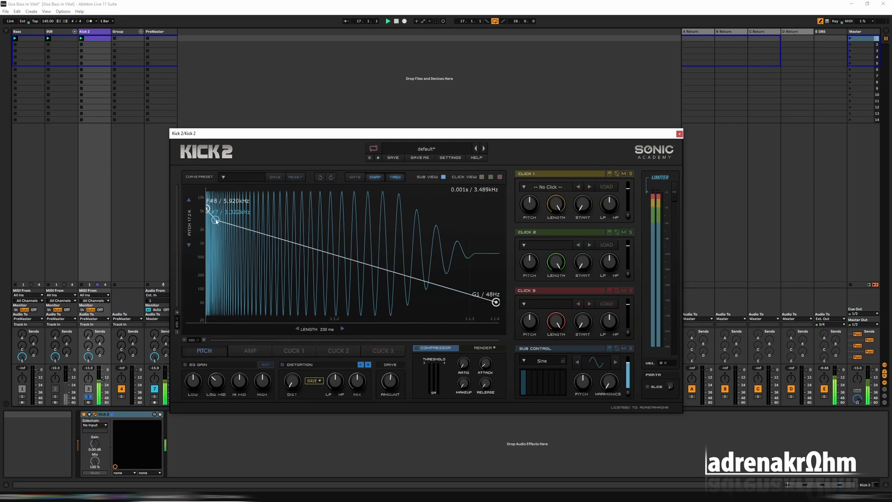
{"action": "left_click_drag", "start_coordinate": [216, 221], "coordinate": [218, 227]}
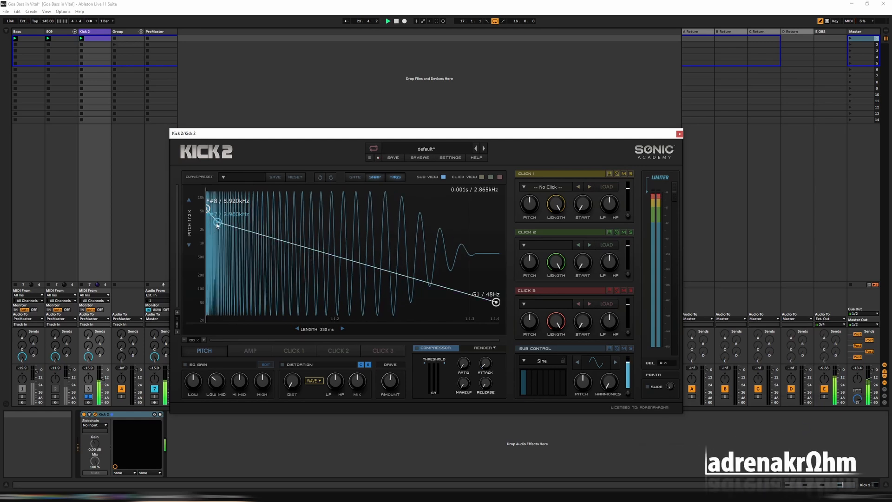
{"action": "left_click_drag", "start_coordinate": [218, 226], "coordinate": [217, 226]}
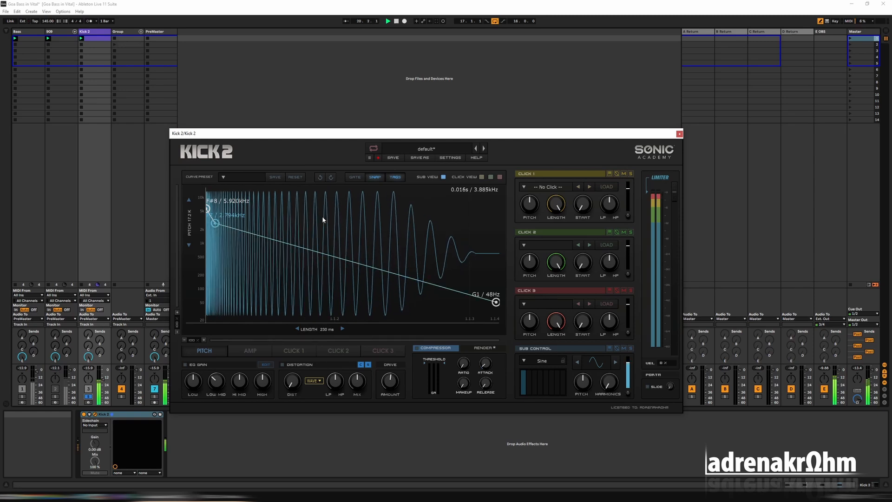
{"action": "key", "text": "space"}
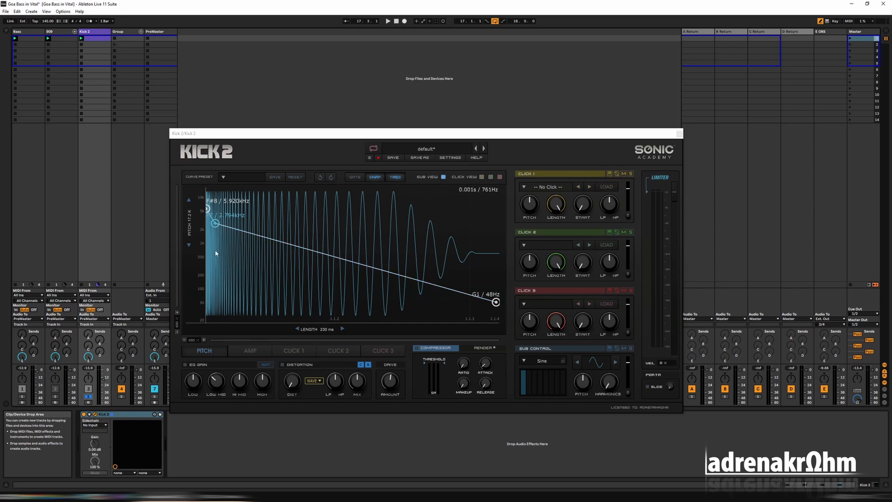
Add another pitch point after the 2.794 kHz one and tune it during playback to about 831 Hz (G#5).
{"action": "double_click", "coordinate": [262, 243]}
{"action": "key", "text": "space"}
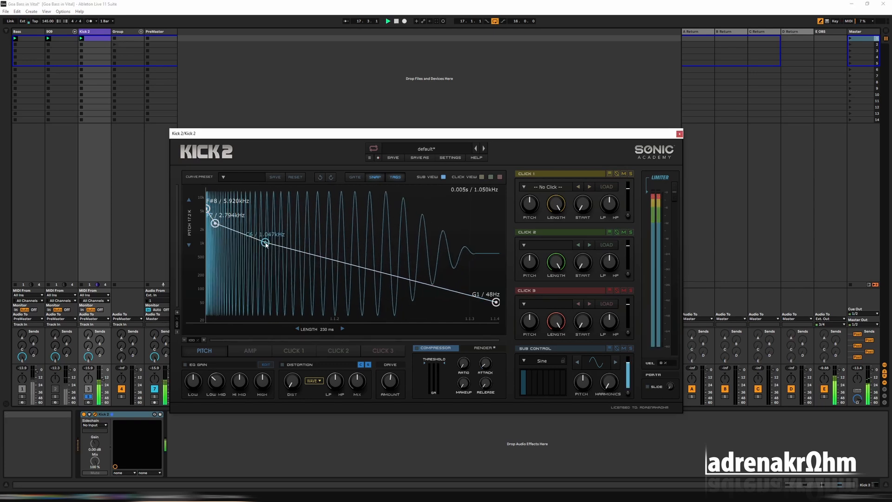
{"action": "left_click_drag", "start_coordinate": [262, 244], "coordinate": [258, 250]}
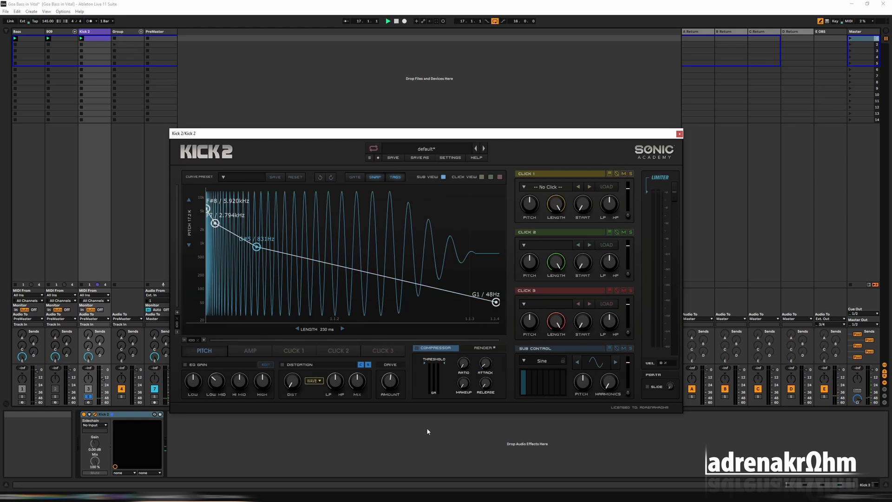
Add a pitch point after the 831 Hz one and fine-tune it to about 330 Hz (E4).
{"action": "left_click", "coordinate": [336, 269]}
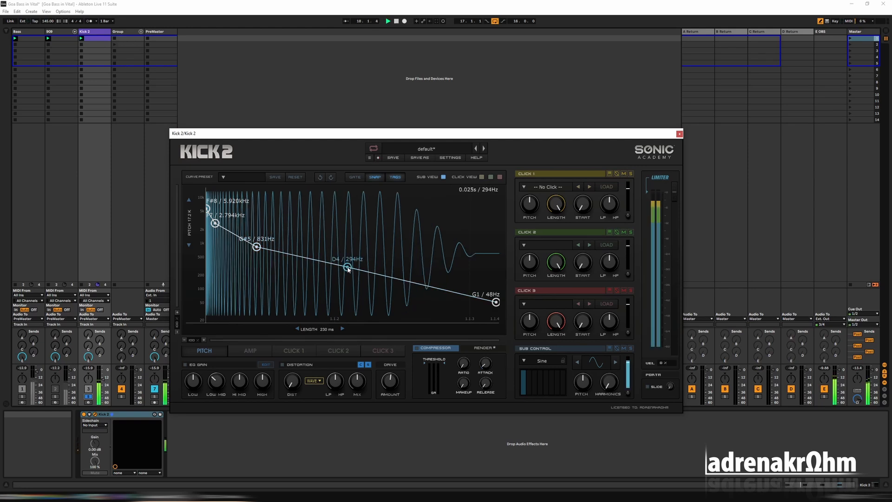
{"action": "left_click_drag", "start_coordinate": [337, 270], "coordinate": [317, 265]}
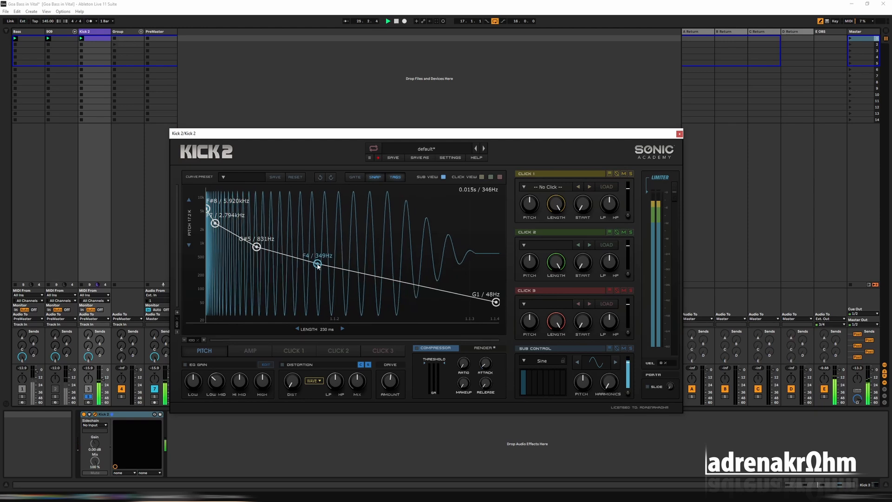
{"action": "left_click_drag", "start_coordinate": [318, 266], "coordinate": [318, 267]}
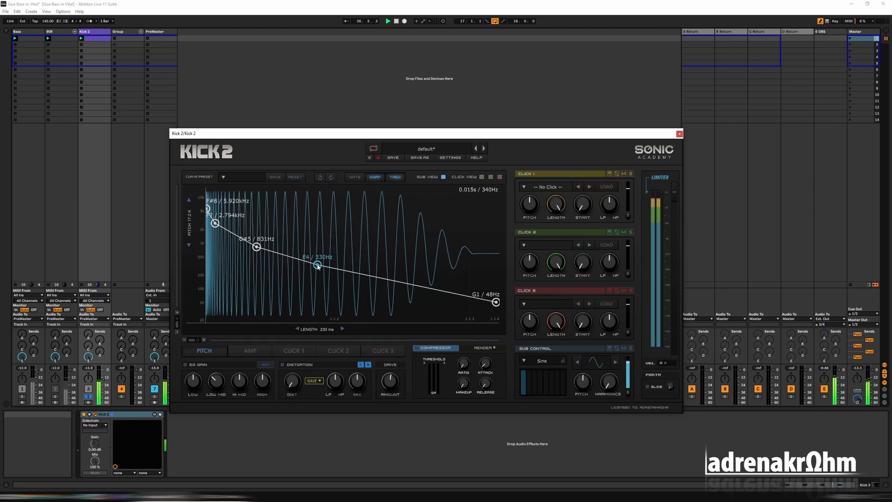
{"action": "left_click_drag", "start_coordinate": [317, 266], "coordinate": [319, 266]}
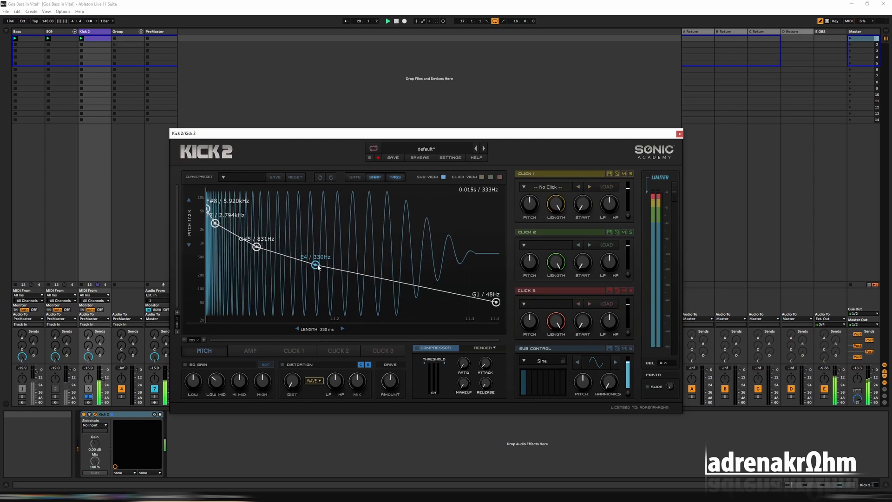
Add a pitch point near the end at about 62 Hz (B1) and bend the segment leading to it downward.
{"action": "double_click", "coordinate": [431, 288]}
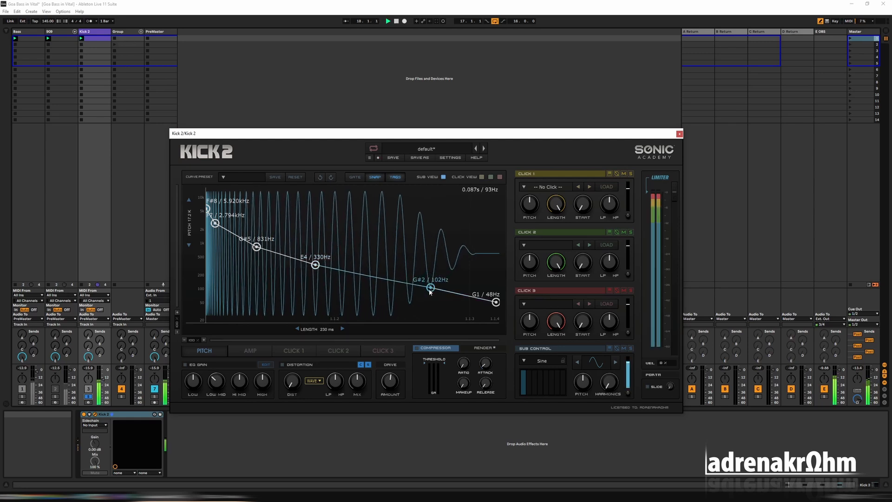
{"action": "scroll", "coordinate": [431, 290], "scroll_direction": "down", "scroll_amount": 5}
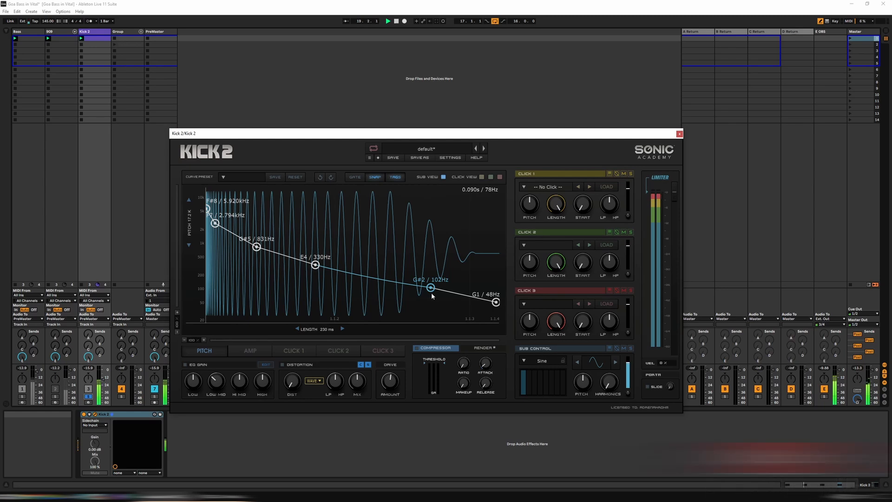
{"action": "scroll", "coordinate": [431, 293], "scroll_direction": "down", "scroll_amount": 5}
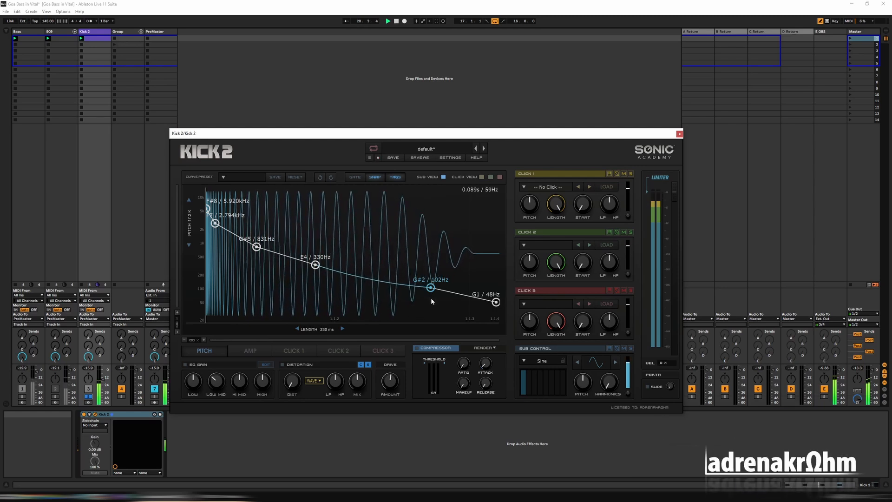
{"action": "mouse_move", "coordinate": [431, 298]}
{"action": "left_mouse_down"}
{"action": "mouse_move", "coordinate": [432, 289]}
{"action": "mouse_move", "coordinate": [432, 300]}
{"action": "left_mouse_up"}
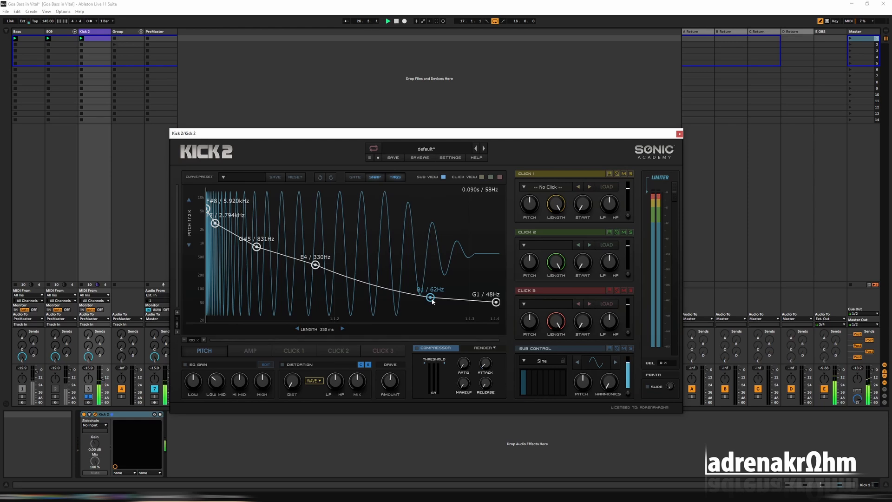
Try an extra point between the 330 Hz and 62 Hz pitch points, remove it, and fine-tune that segment's curve.
{"action": "double_click", "coordinate": [371, 285]}
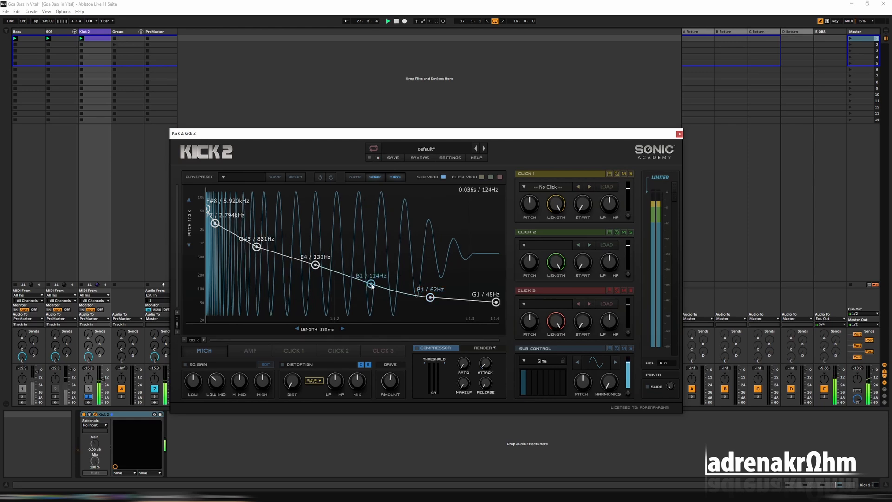
{"action": "double_click", "coordinate": [371, 285]}
{"action": "left_click_drag", "start_coordinate": [373, 285], "coordinate": [377, 284]}
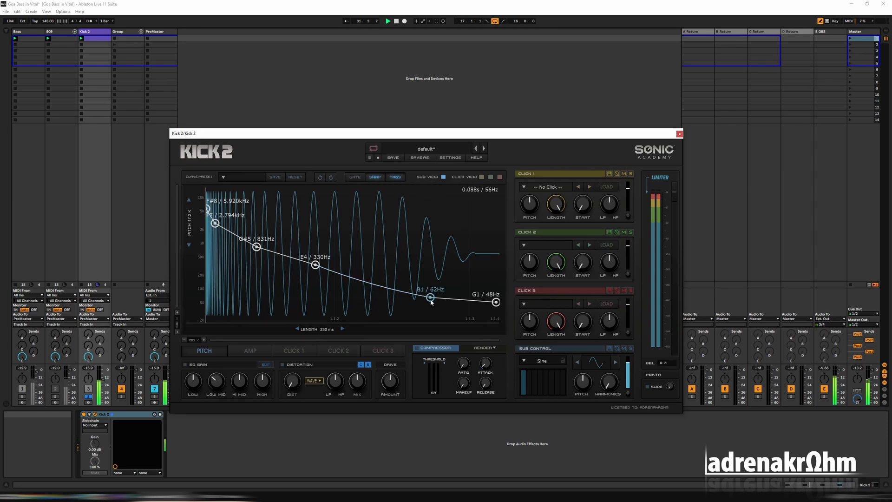
Lower the 62 Hz pitch point to about 58 Hz (A#1), bend the final segment downward, and solo the Kick 2 track again.
{"action": "left_click_drag", "start_coordinate": [432, 301], "coordinate": [432, 302]}
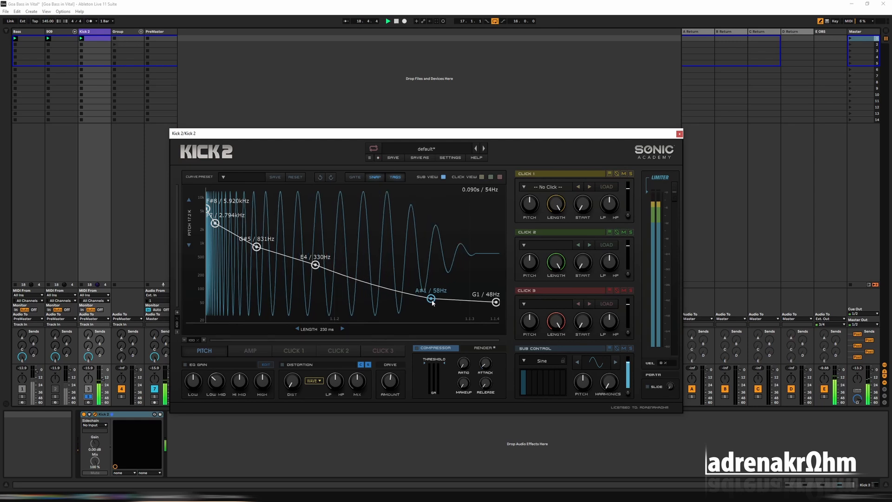
{"action": "left_click_drag", "start_coordinate": [464, 302], "coordinate": [464, 310]}
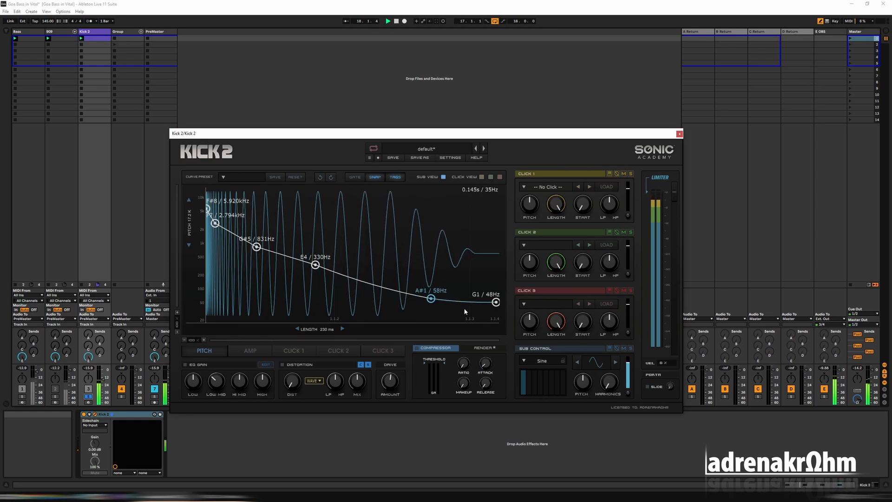
{"action": "left_click", "coordinate": [88, 397]}
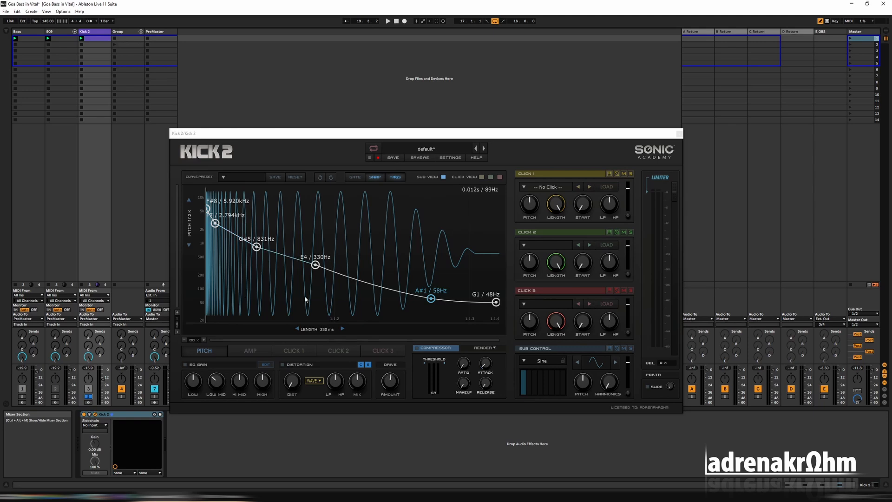
Add an amp envelope point early in the kick, pull it down to about 0.26, and play the result.
{"action": "left_click", "coordinate": [253, 354]}
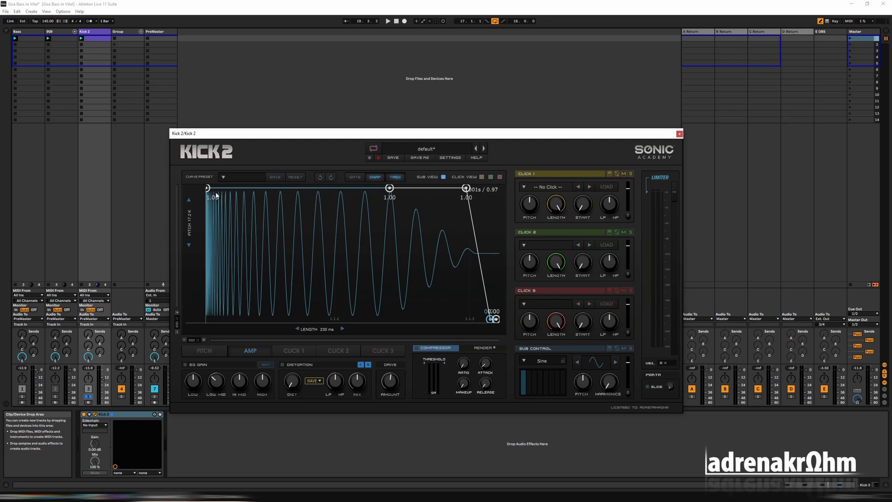
{"action": "left_click", "coordinate": [218, 353]}
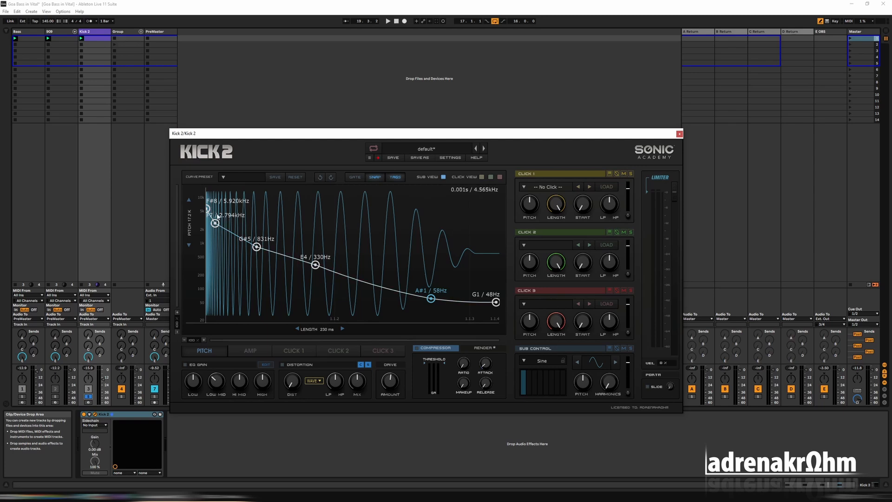
{"action": "left_click", "coordinate": [253, 351]}
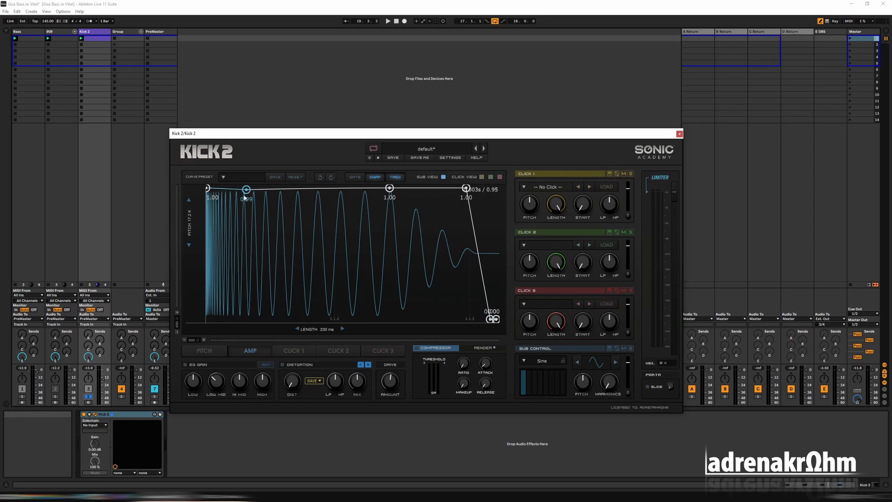
{"action": "left_click_drag", "start_coordinate": [246, 189], "coordinate": [246, 292]}
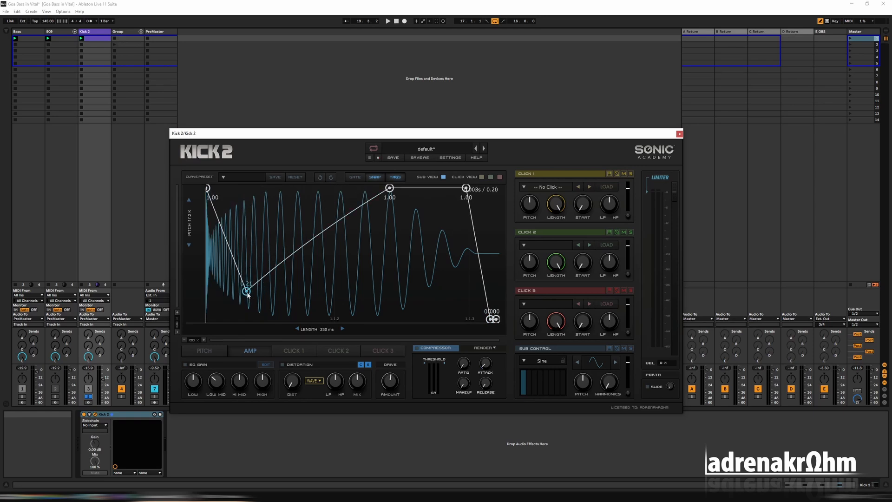
{"action": "left_click_drag", "start_coordinate": [247, 291], "coordinate": [288, 289]}
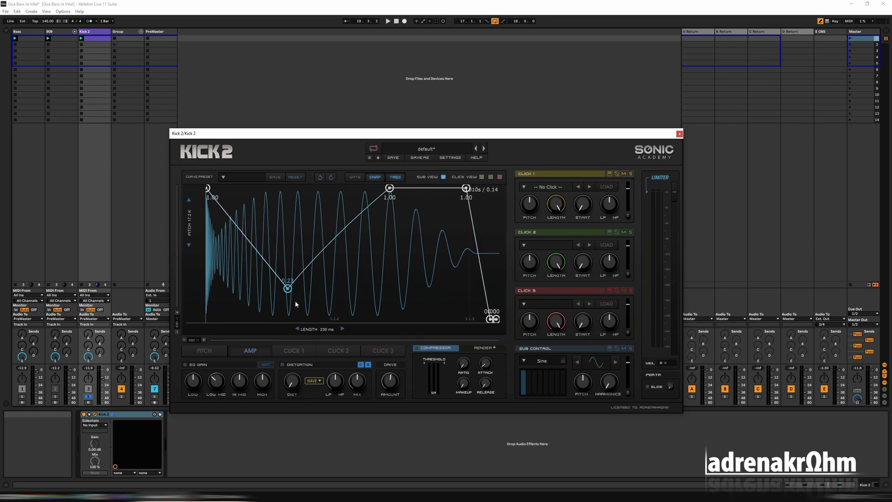
{"action": "left_click_drag", "start_coordinate": [288, 289], "coordinate": [295, 289]}
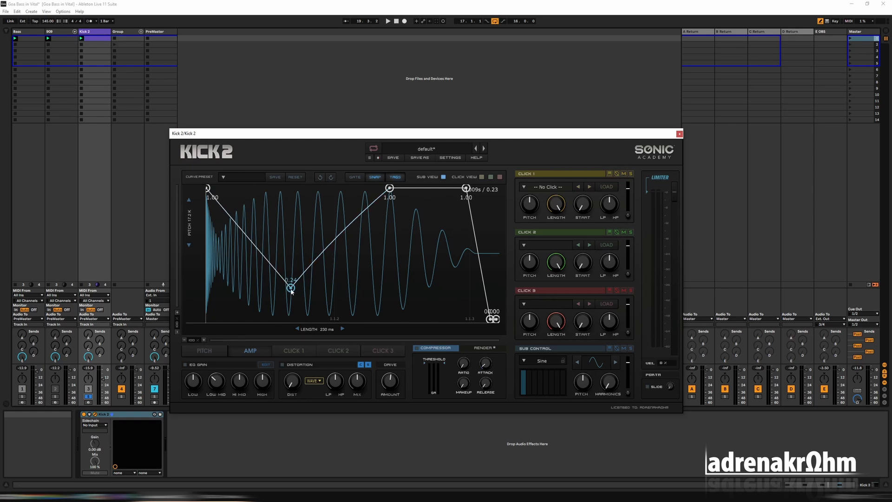
{"action": "left_click_drag", "start_coordinate": [295, 290], "coordinate": [270, 301]}
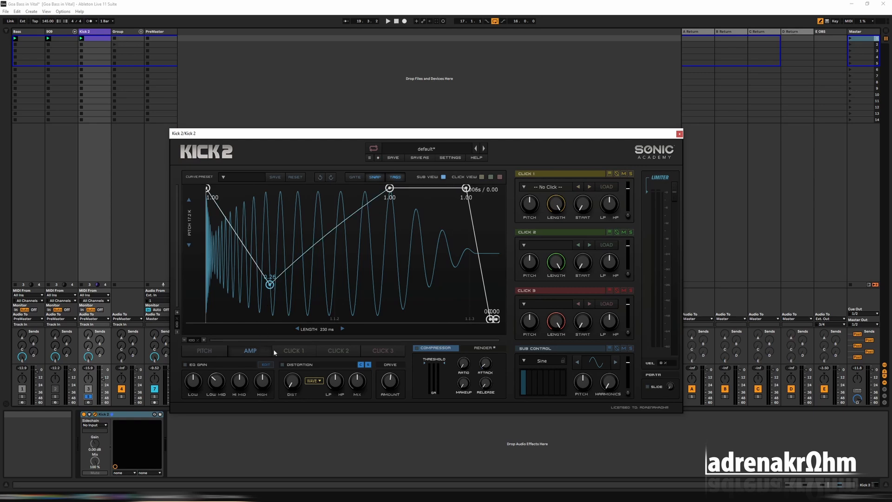
{"action": "key", "text": "space"}
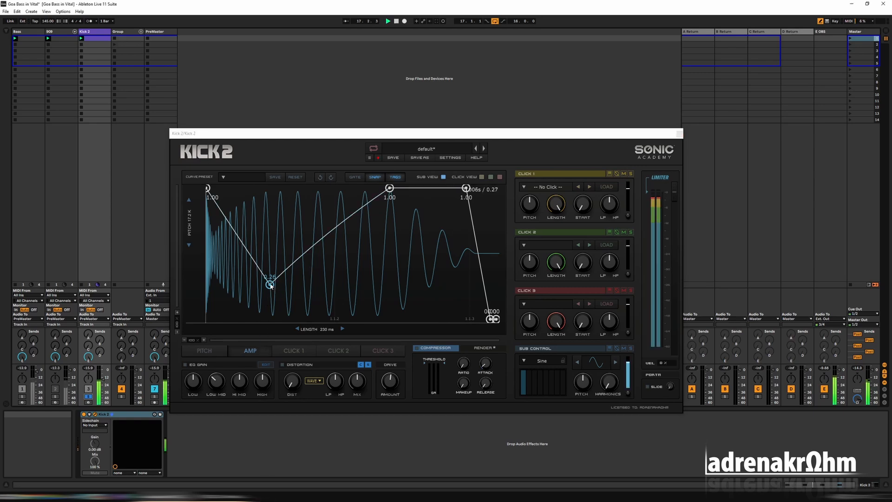
Move the amp dip point later and down to about 0.17, comparing the sound with the point at full level.
{"action": "left_click_drag", "start_coordinate": [271, 285], "coordinate": [320, 294]}
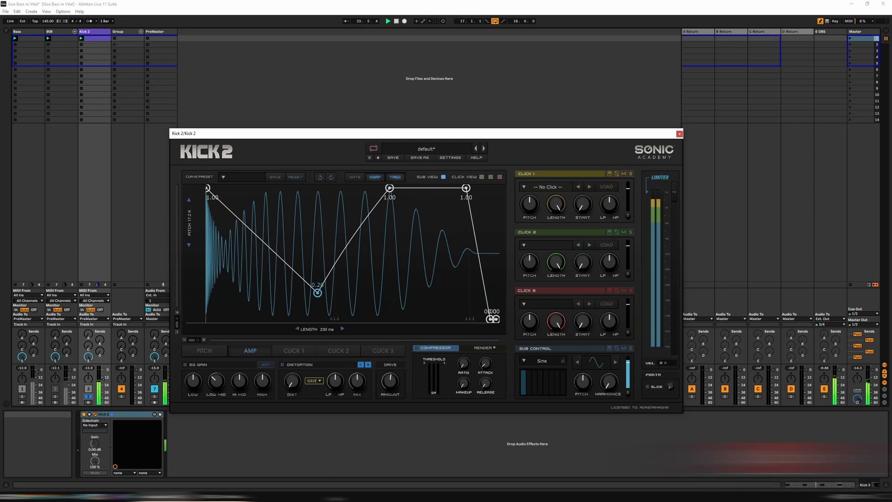
{"action": "left_click_drag", "start_coordinate": [319, 295], "coordinate": [319, 297]}
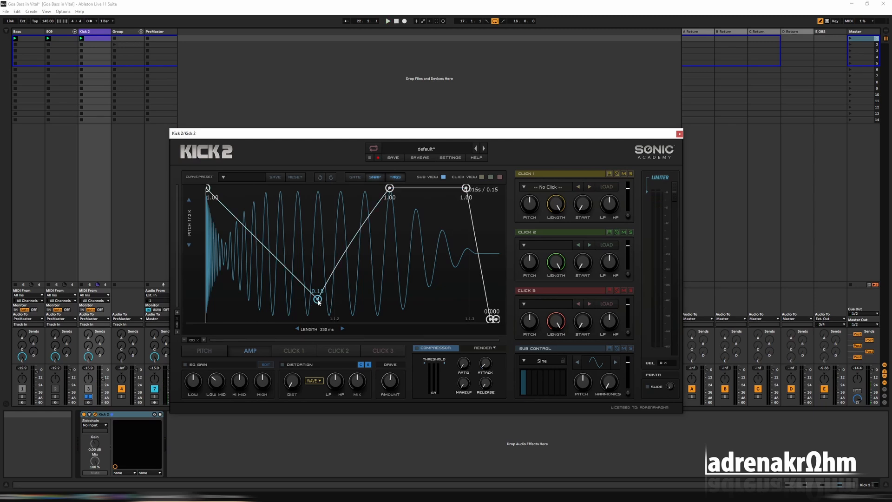
{"action": "key", "text": "space"}
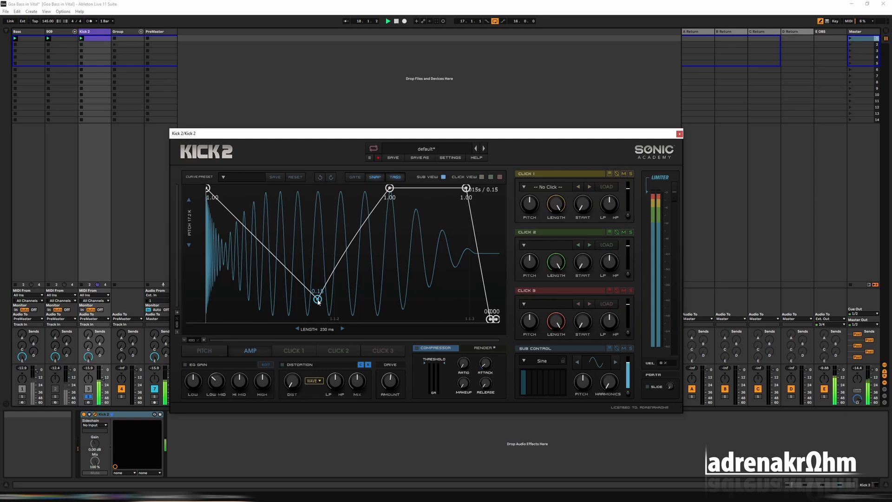
{"action": "left_click_drag", "start_coordinate": [317, 299], "coordinate": [337, 188]}
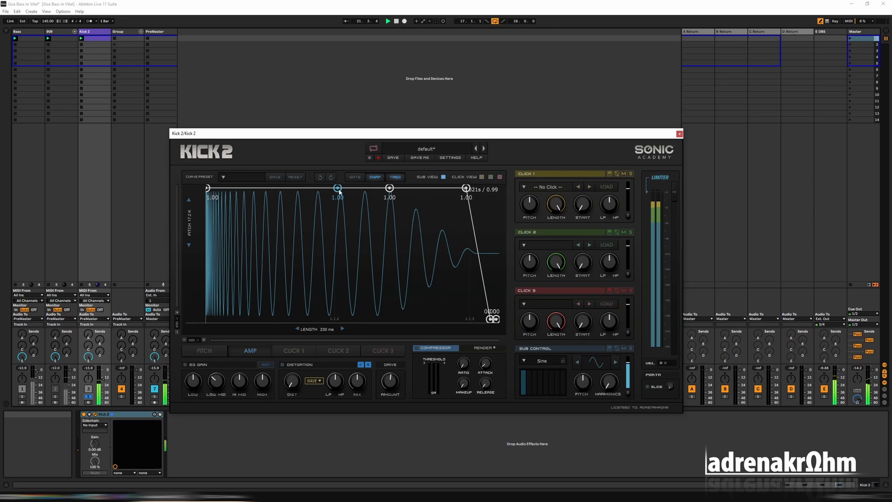
{"action": "left_click_drag", "start_coordinate": [339, 190], "coordinate": [317, 301]}
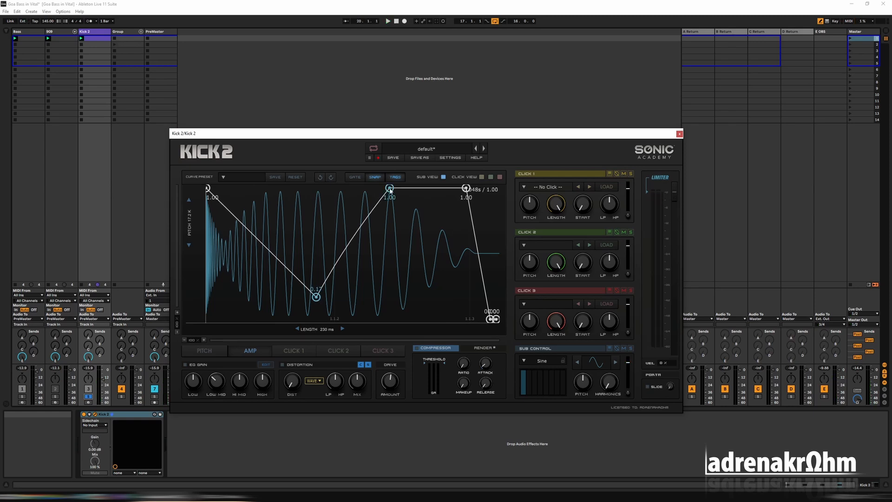
Shift the amp point after the dip earlier to 0.89 and lower the following point to 0.87 during playback.
{"action": "left_click_drag", "start_coordinate": [390, 190], "coordinate": [367, 207]}
{"action": "key", "text": "space"}
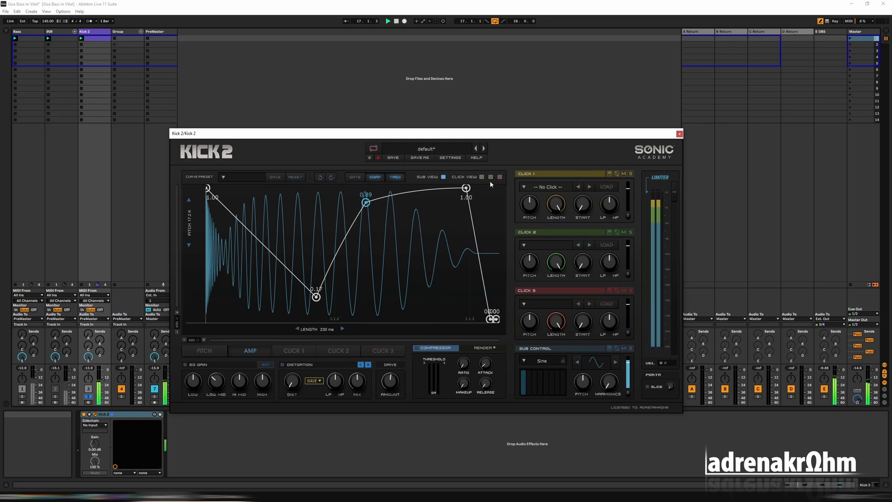
{"action": "left_click_drag", "start_coordinate": [466, 189], "coordinate": [460, 208]}
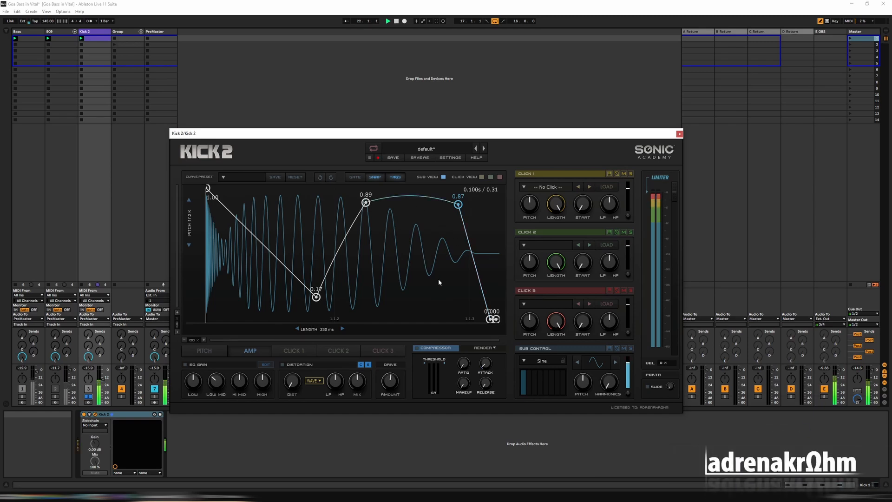
Add an amp point at about 0.40 on the final fade and lower the starting amp point to about 0.78.
{"action": "double_click", "coordinate": [482, 272]}
{"action": "left_click_drag", "start_coordinate": [483, 271], "coordinate": [483, 267]}
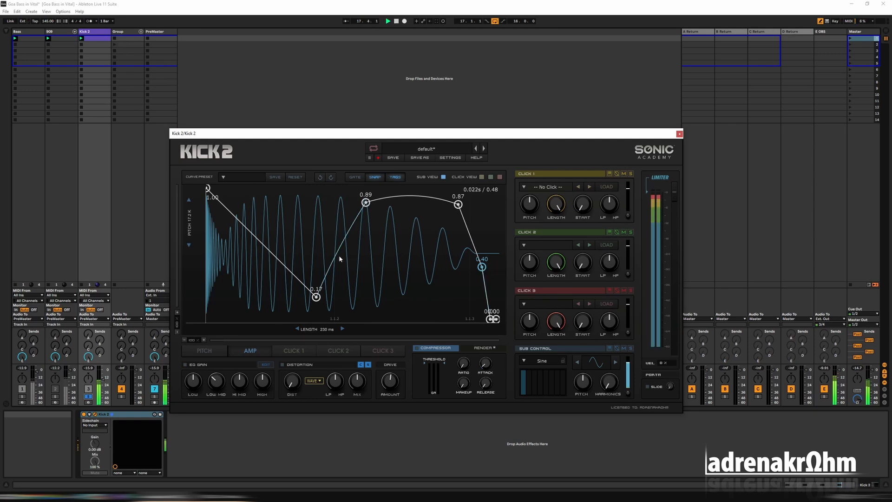
{"action": "left_click_drag", "start_coordinate": [208, 188], "coordinate": [194, 218]}
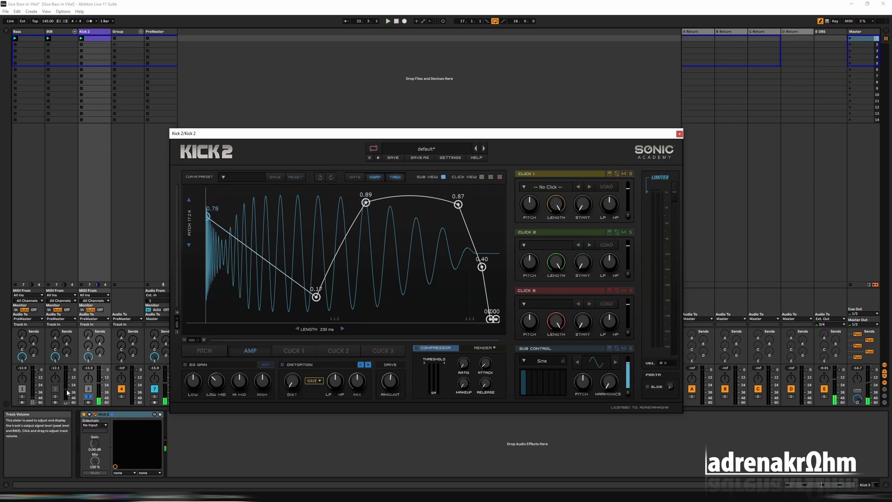
{"action": "key", "text": "space"}
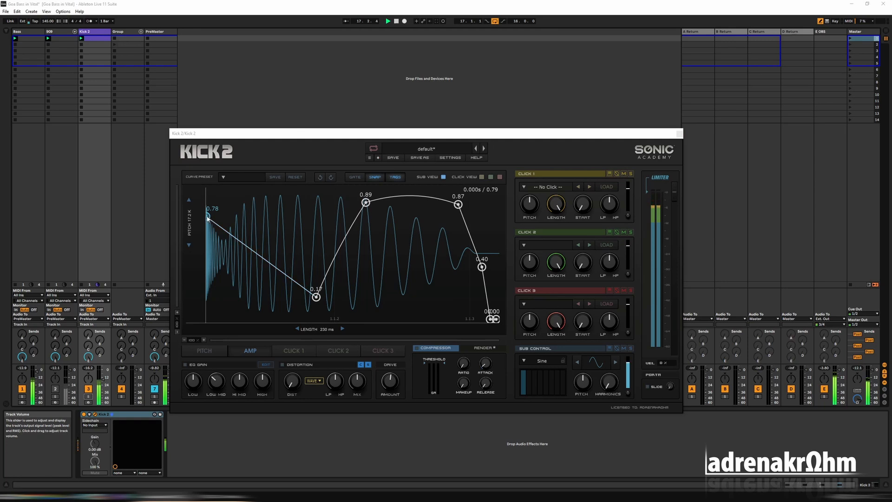
{"action": "mouse_move", "coordinate": [209, 217]}
{"action": "left_mouse_down"}
{"action": "mouse_move", "coordinate": [205, 204]}
{"action": "mouse_move", "coordinate": [205, 220]}
{"action": "left_mouse_up"}
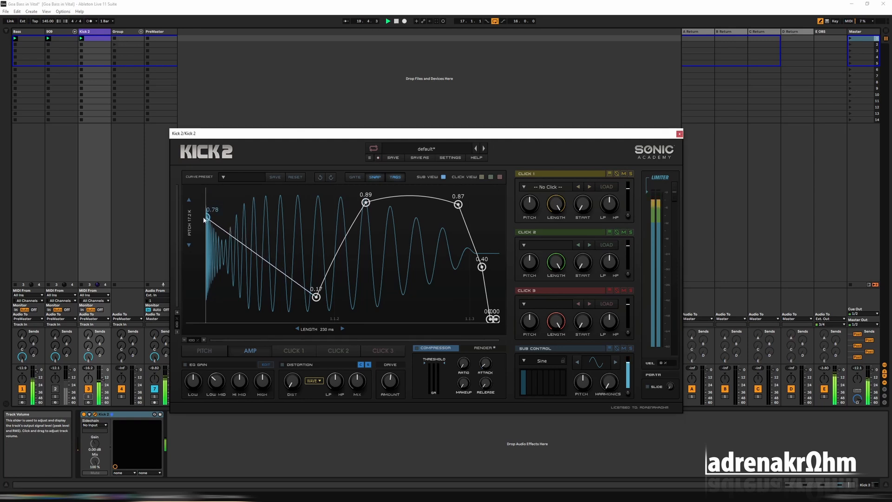
Compare the kick with the 808 track switched on and off in the mix, then solo the Kick 2 track.
{"action": "left_click", "coordinate": [200, 351]}
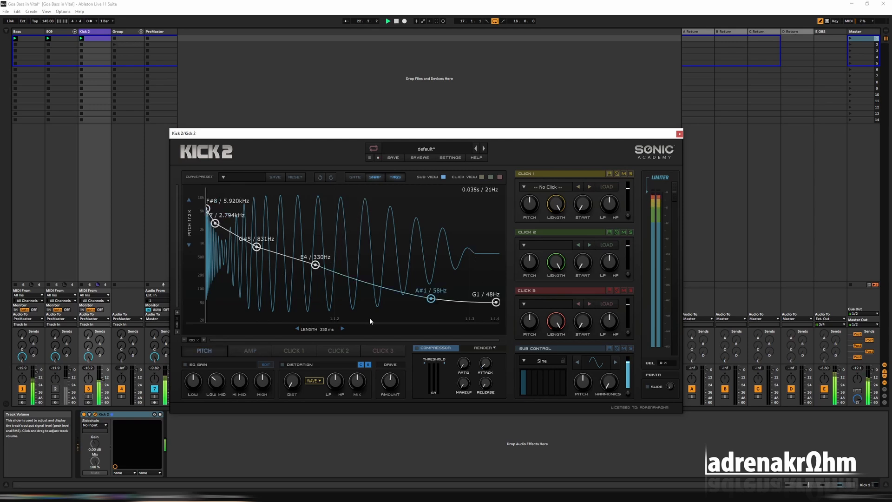
{"action": "left_click", "coordinate": [55, 388]}
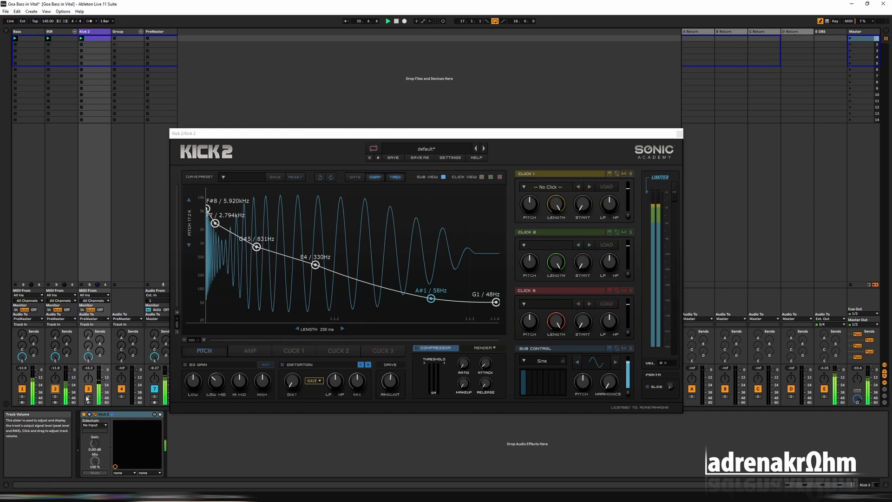
{"action": "left_click", "coordinate": [55, 389]}
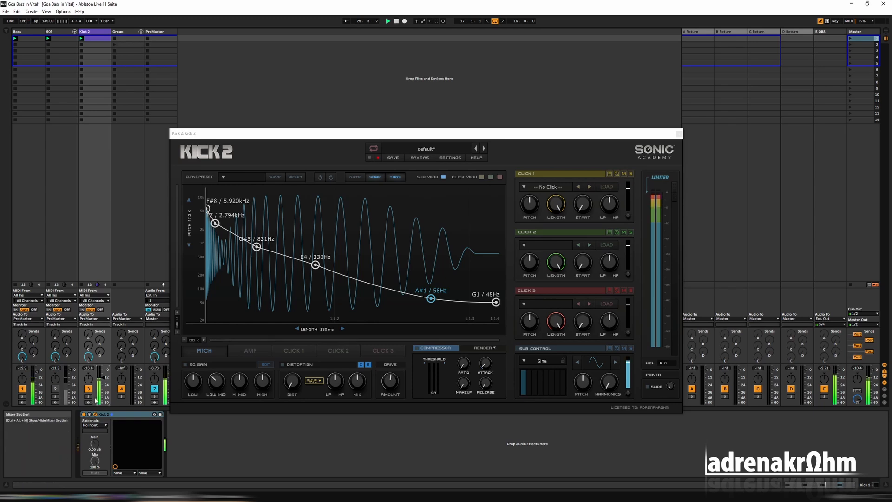
{"action": "left_click", "coordinate": [55, 389]}
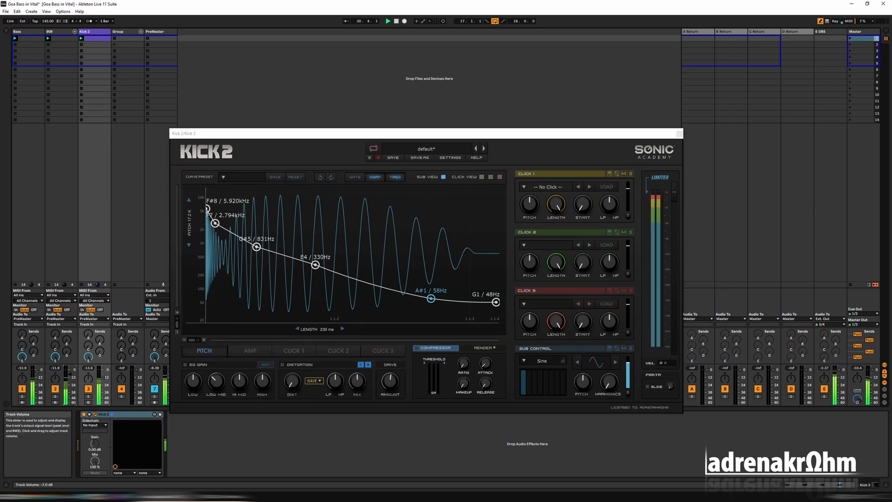
{"action": "left_click", "coordinate": [88, 397]}
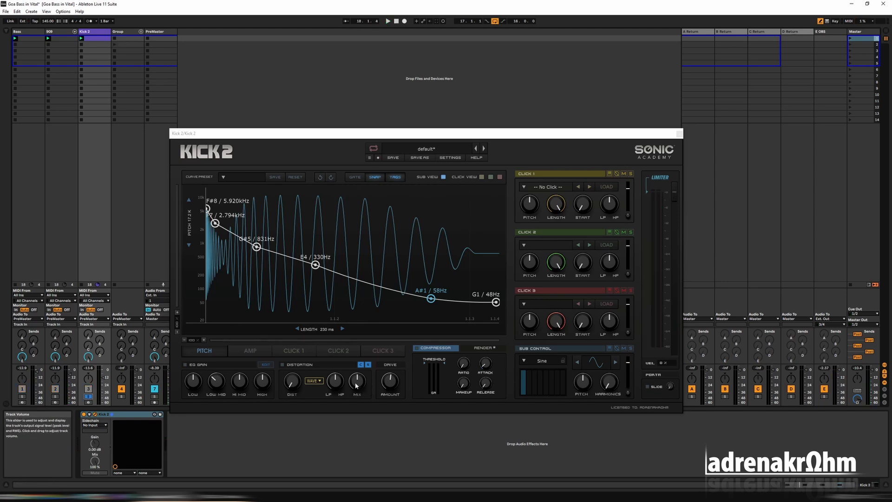
Review the kick's amp and pitch envelopes and play the loop to check the kick against the bass.
{"action": "left_click", "coordinate": [249, 351]}
{"action": "left_click", "coordinate": [211, 352]}
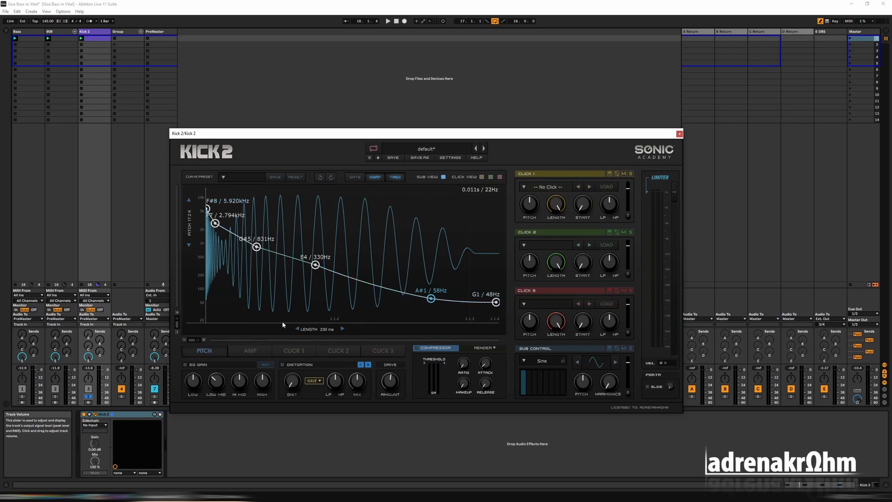
{"action": "left_click", "coordinate": [250, 350]}
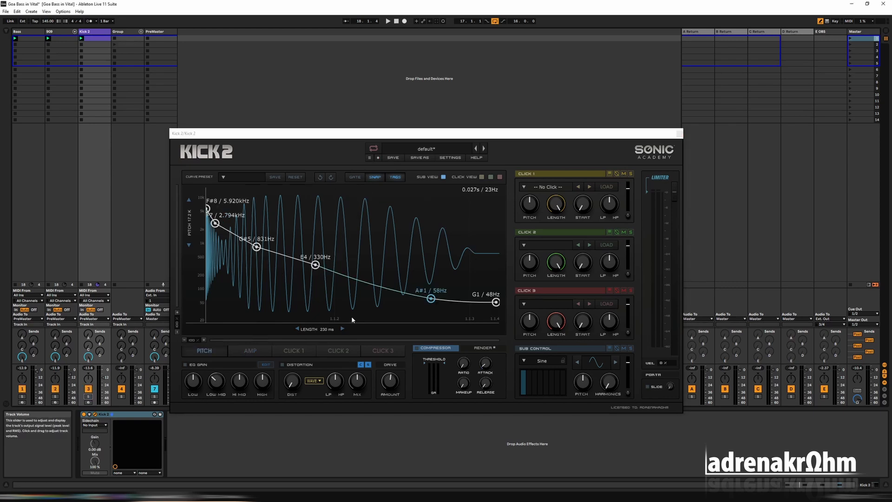
{"action": "key", "text": "space"}
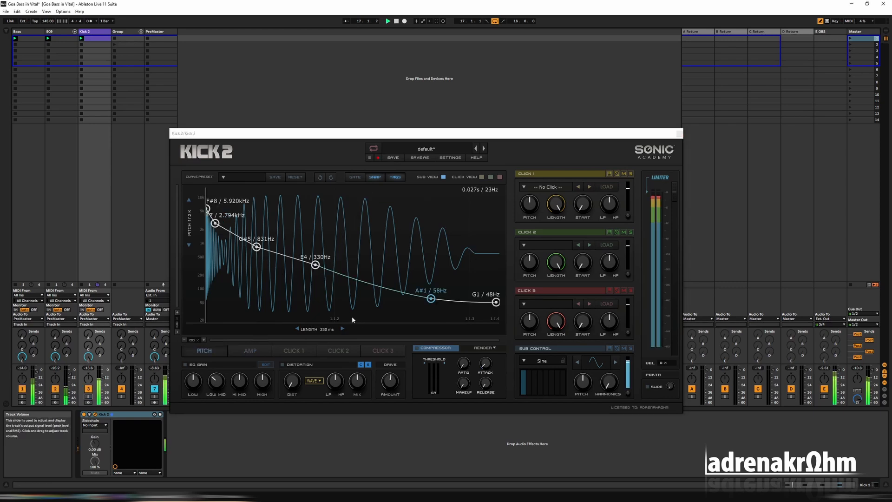